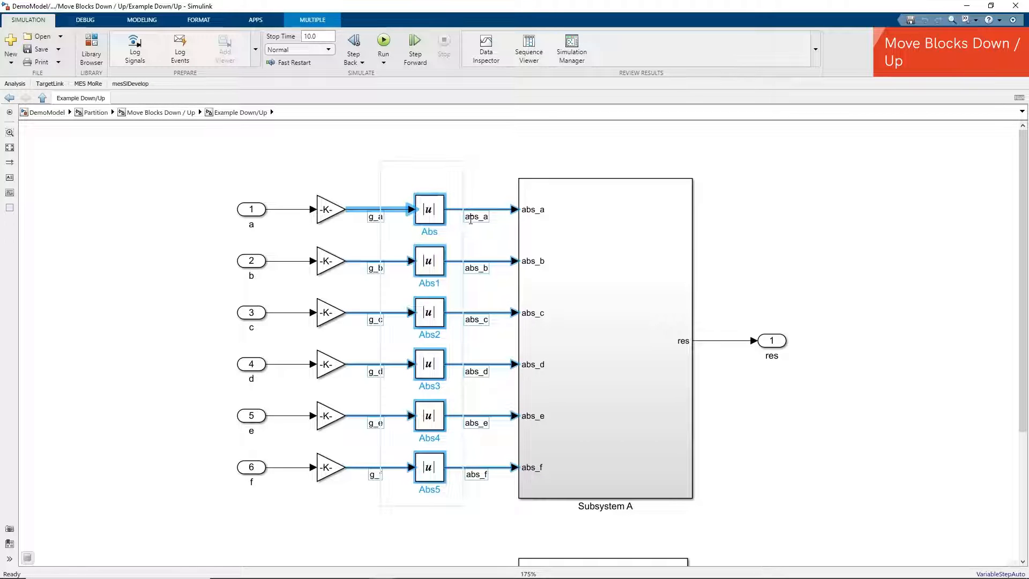
- Move the six selected Abs blocks down into Subsystem A using Move Blocks Down
click(89, 85)
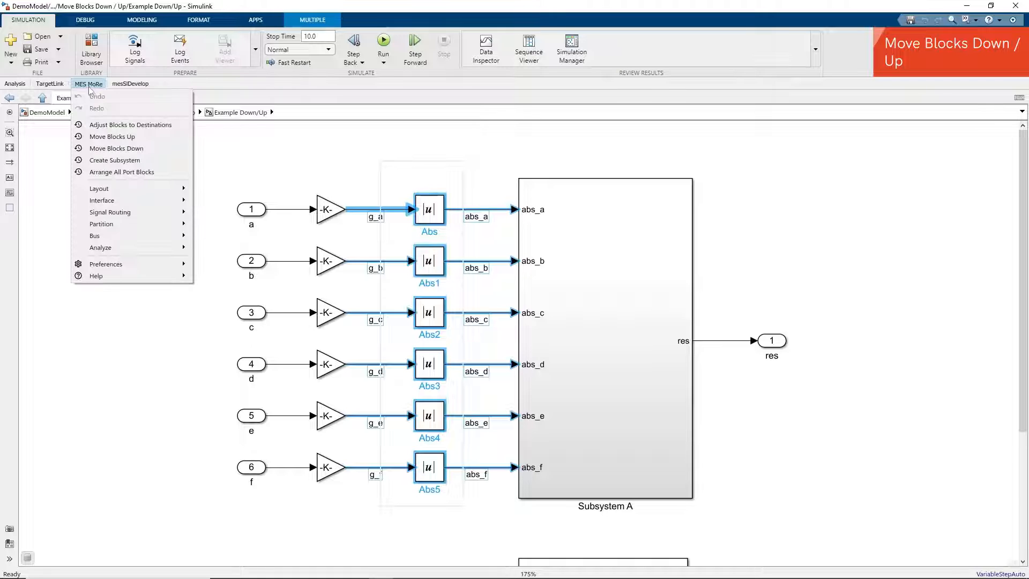
click(114, 149)
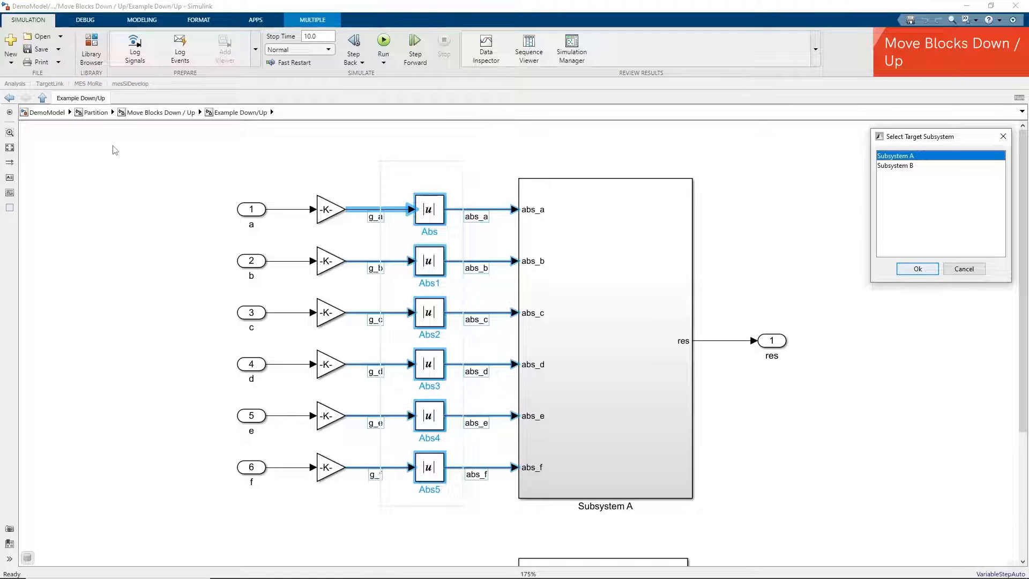
click(922, 274)
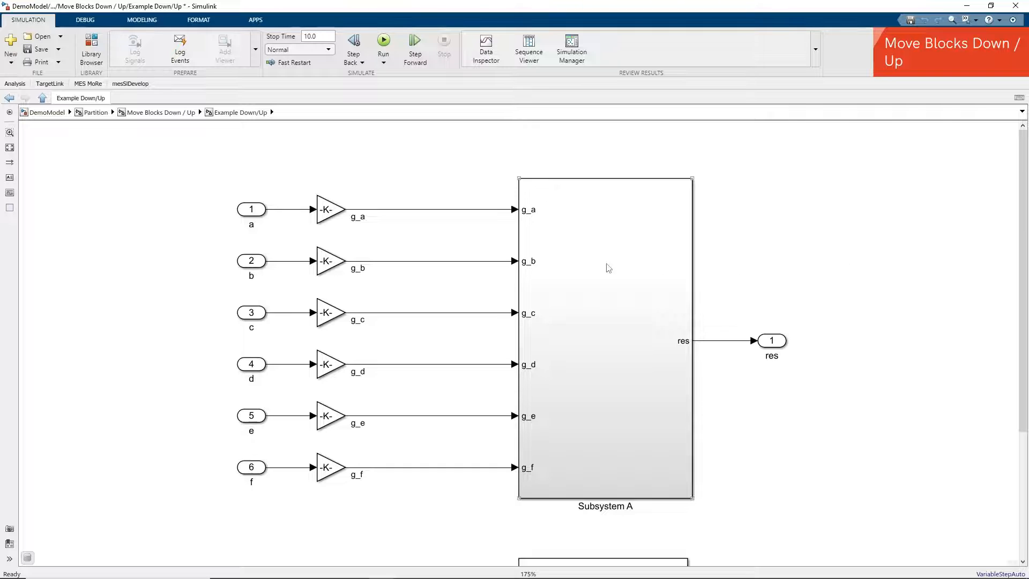
- Open Subsystem A, select its Abs and Cast blocks, and move them up to the parent level with Move Blocks Up
click(573, 276)
double_click(573, 276)
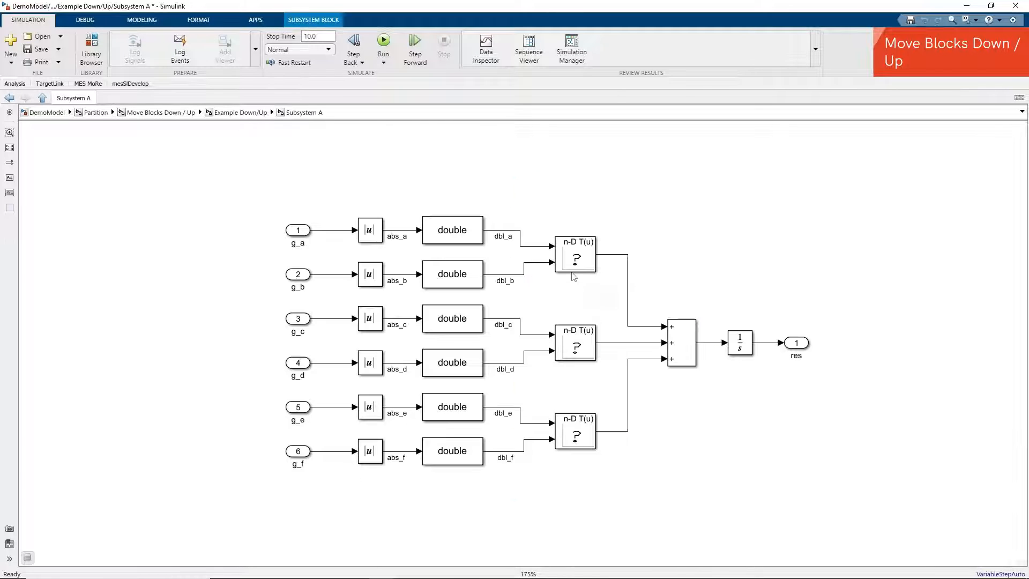
drag(326, 185, 397, 492)
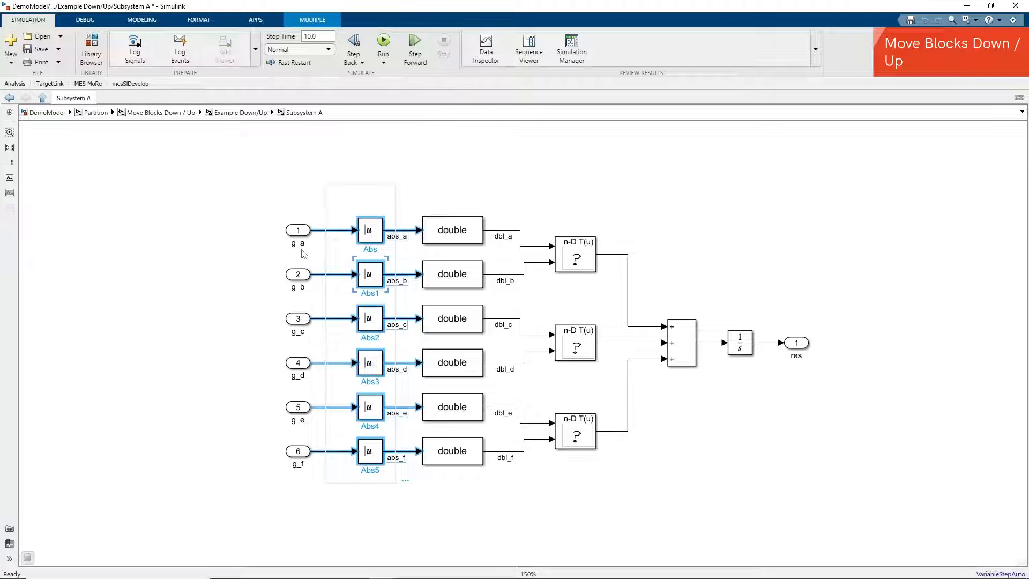
click(344, 172)
drag(340, 160, 503, 520)
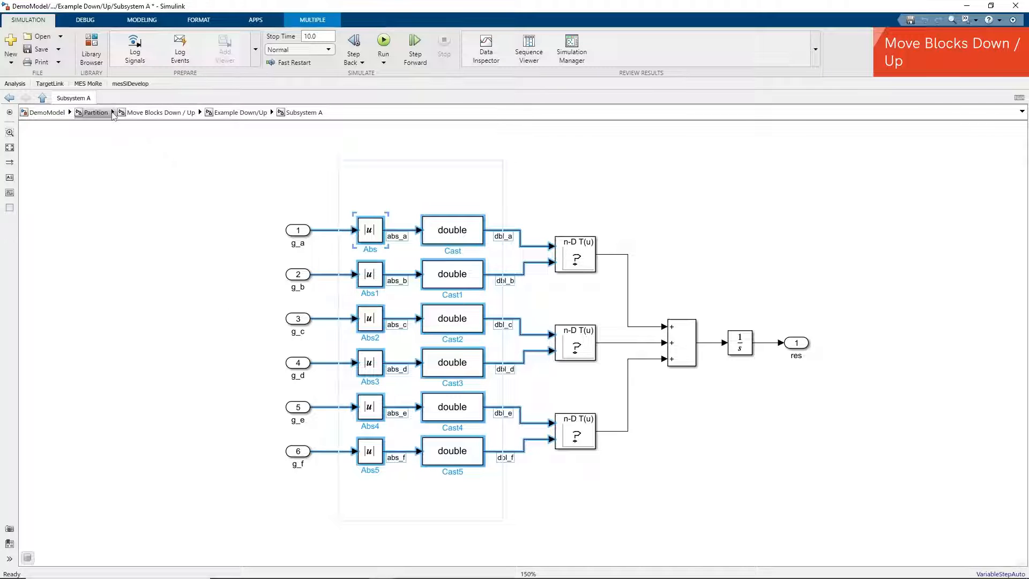
click(86, 84)
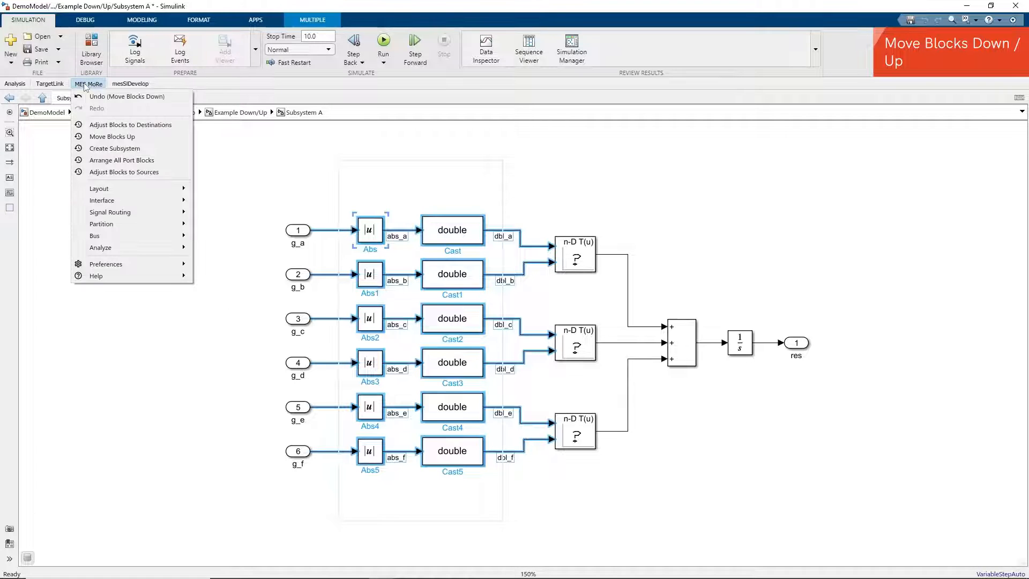
click(107, 137)
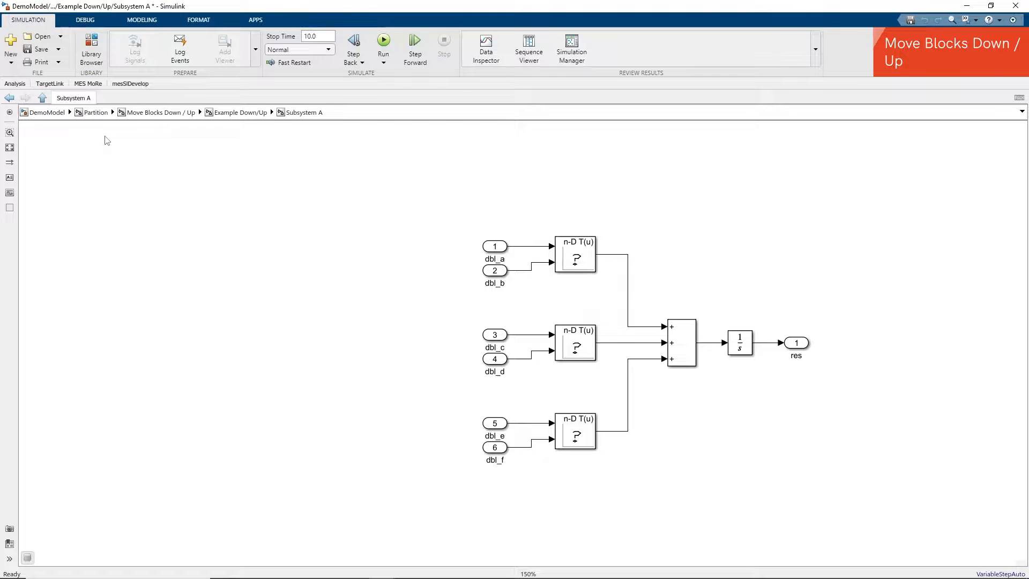
- Return to Example Down/Up, select the inports, gains, Abs and Cast blocks, and adjust them to their destinations
click(232, 113)
drag(386, 149, 410, 185)
drag(436, 233, 538, 515)
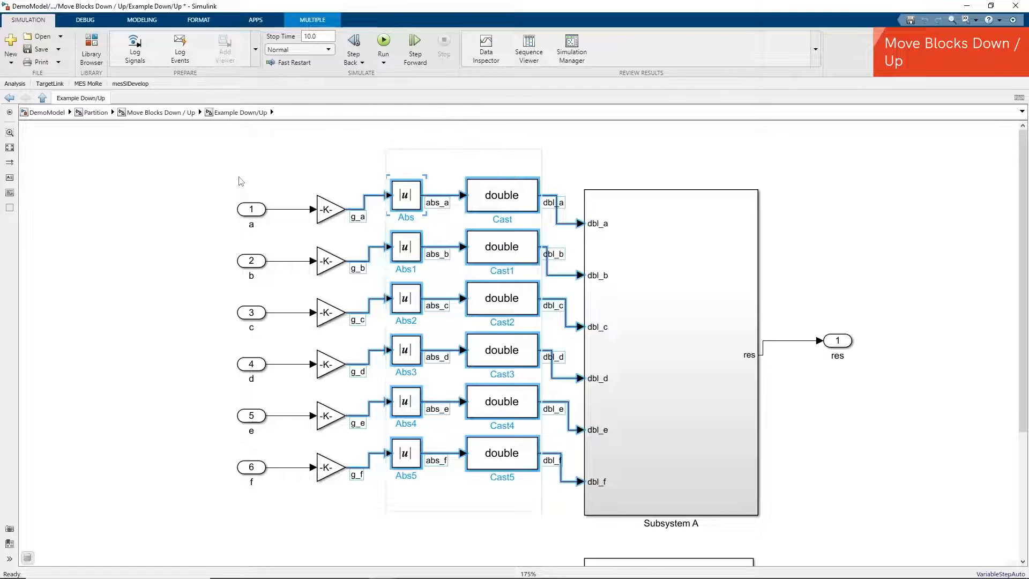
drag(192, 140, 540, 516)
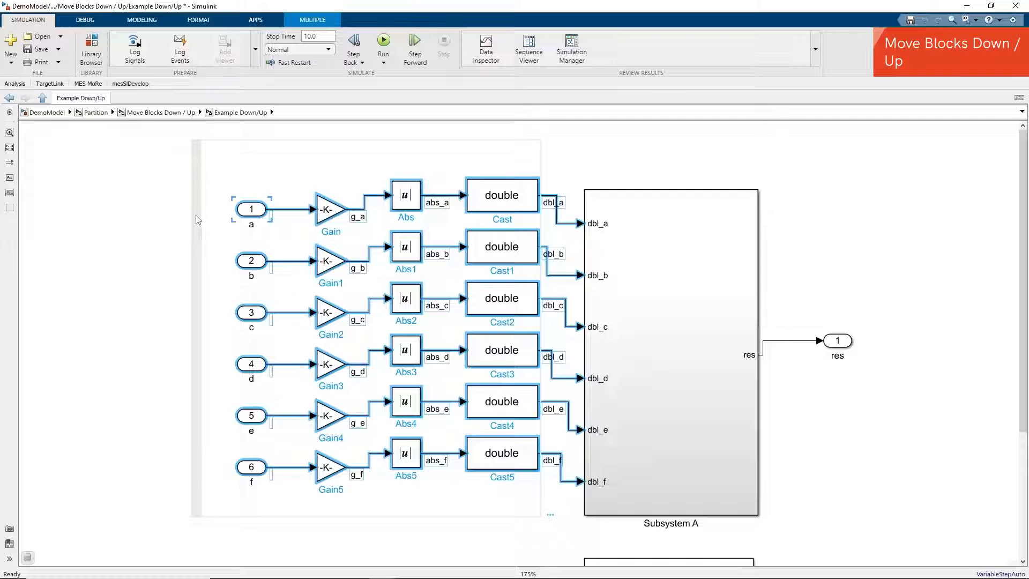
click(80, 85)
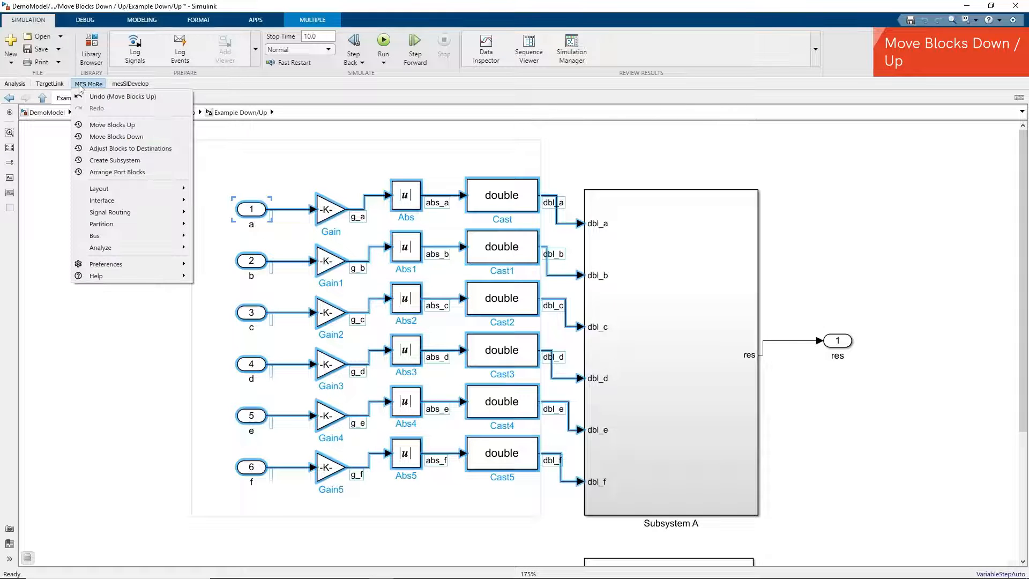
click(109, 150)
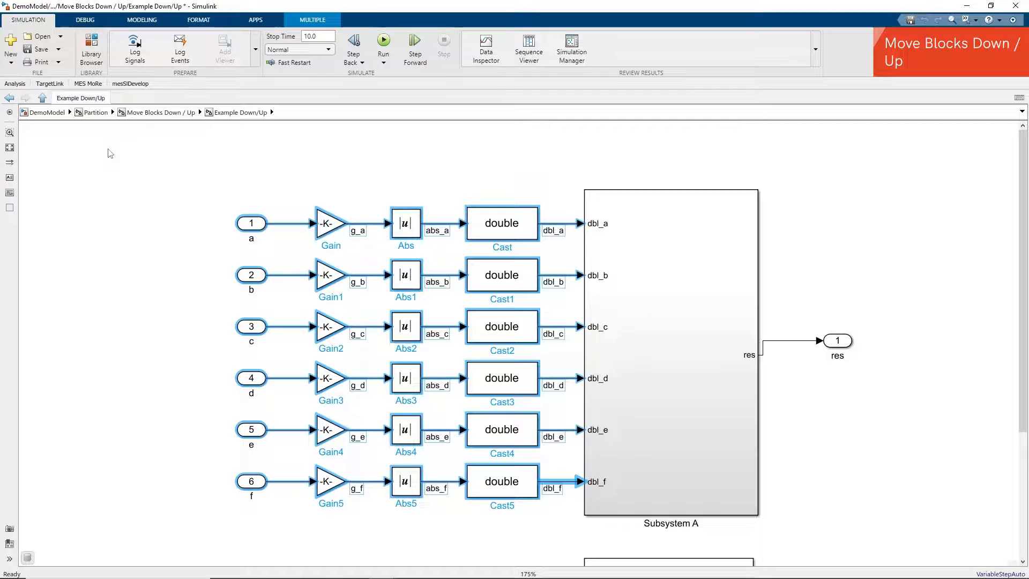
- Open Example Interface Refactoring and move the Bus Selector down into the target Subsystem
click(154, 113)
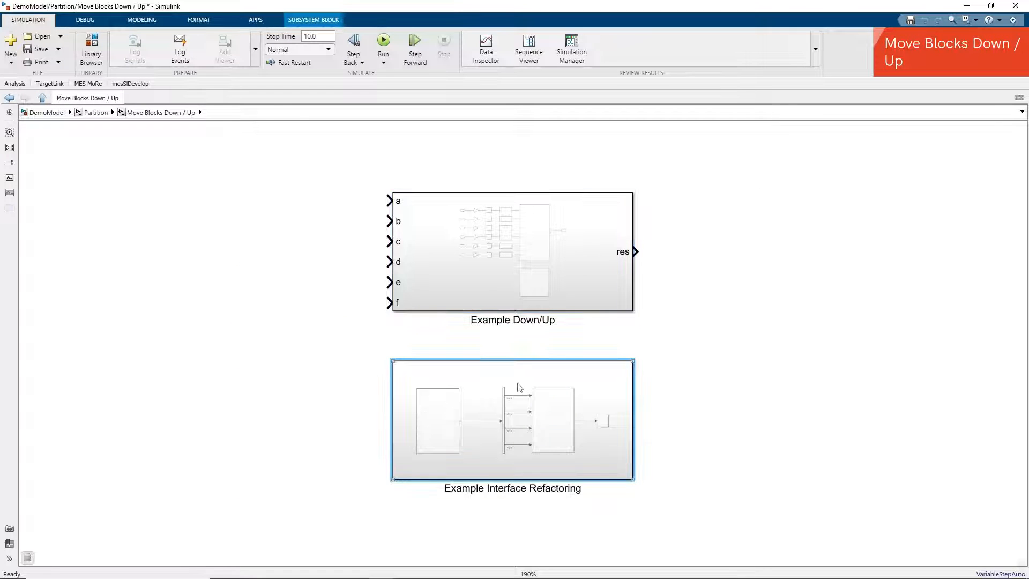
double_click(499, 397)
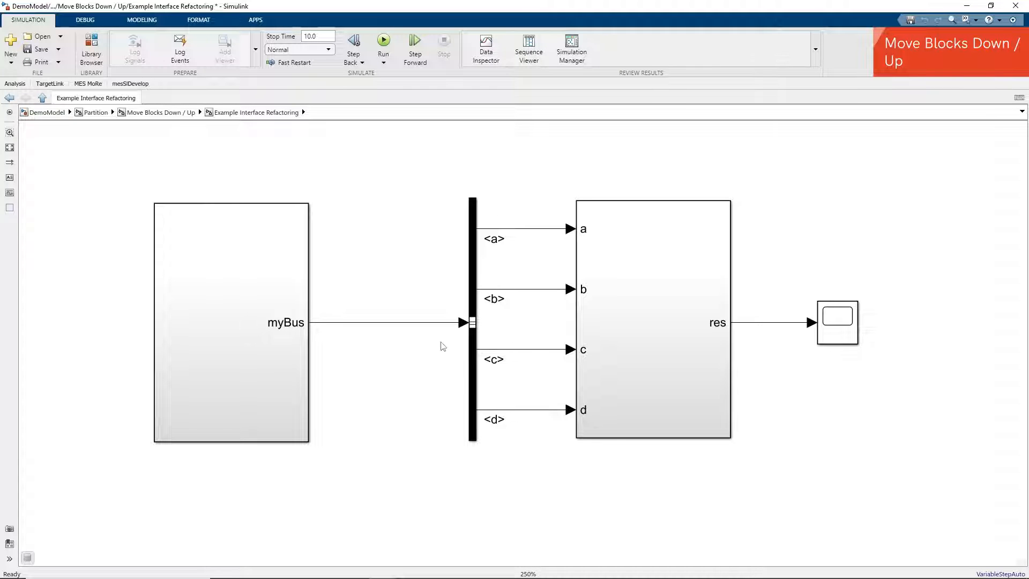
click(473, 234)
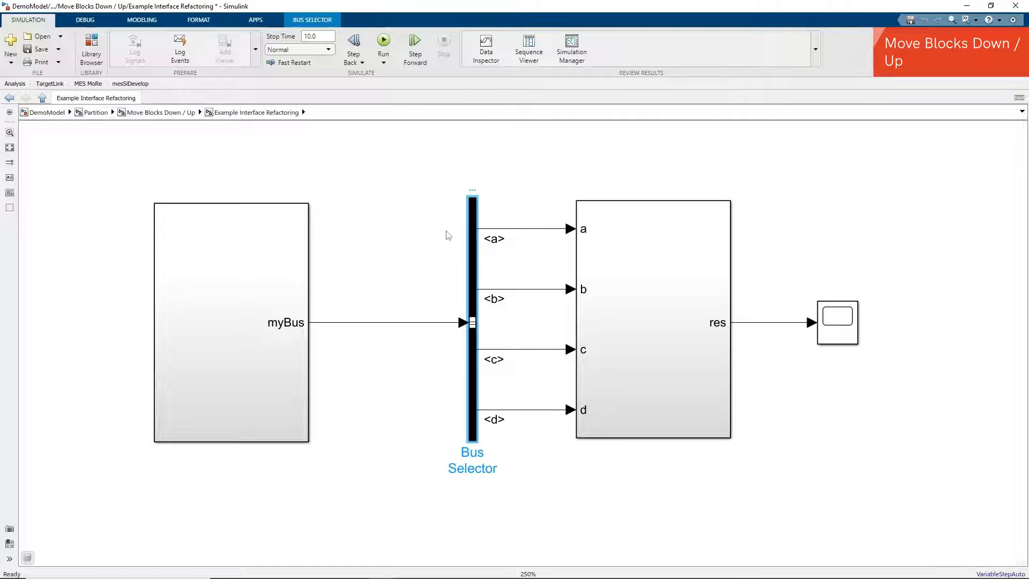
click(84, 84)
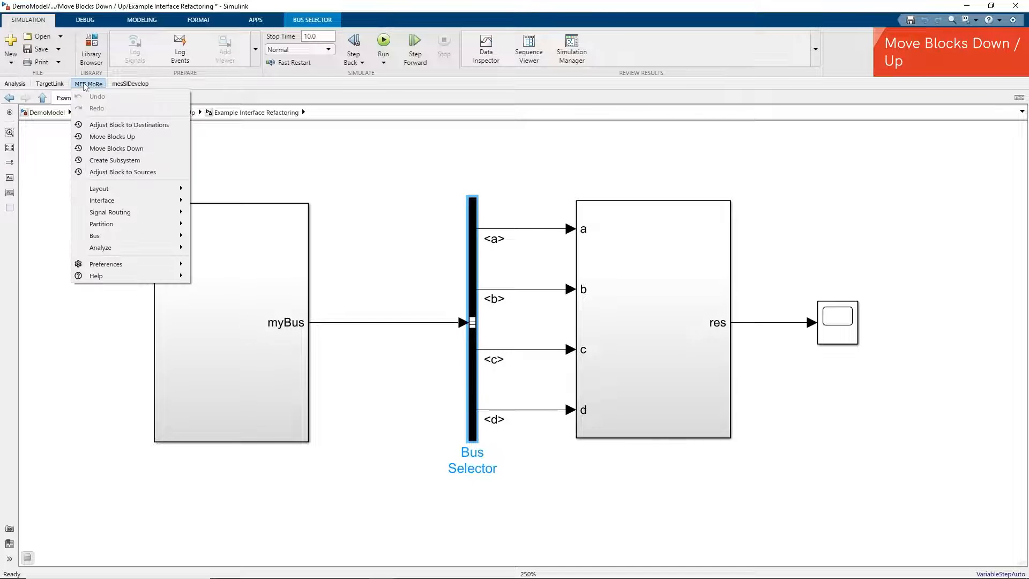
click(110, 149)
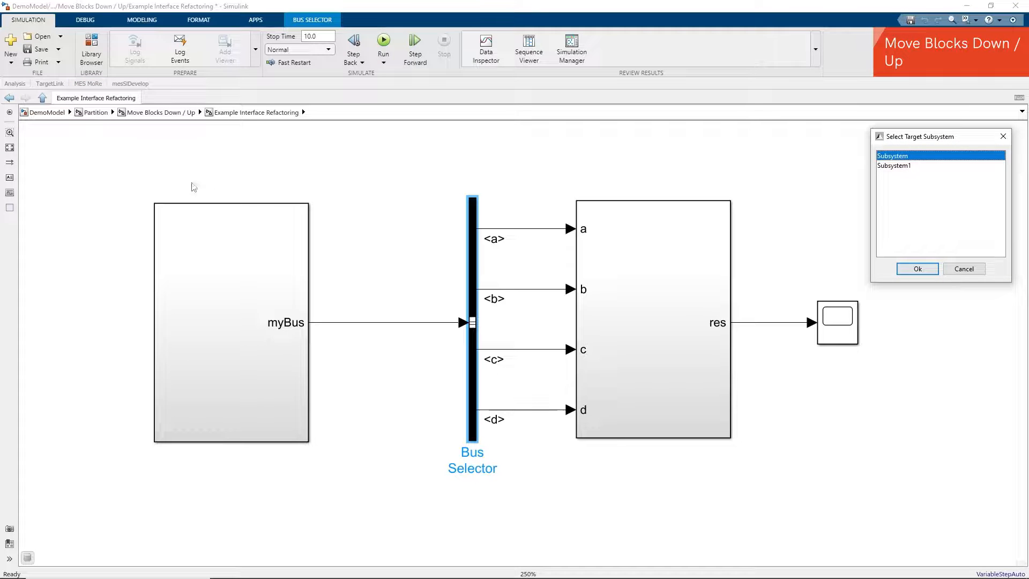
click(918, 269)
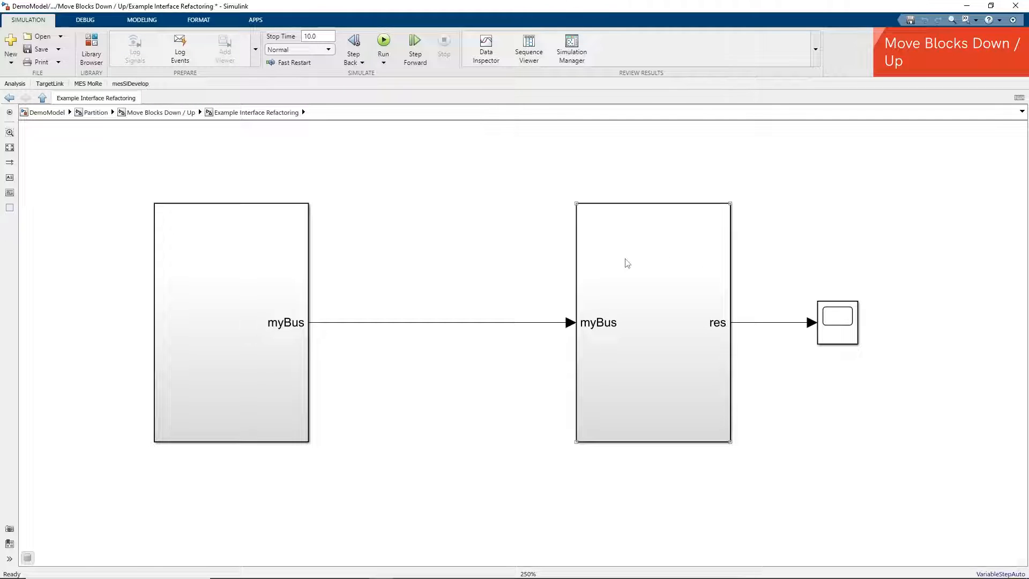
- Open S_A in the Split Subsystem example and split its Sig_A1–Sig_A4 blocks into a new subsystem named newSubsys
drag(432, 254, 537, 359)
double_click(631, 271)
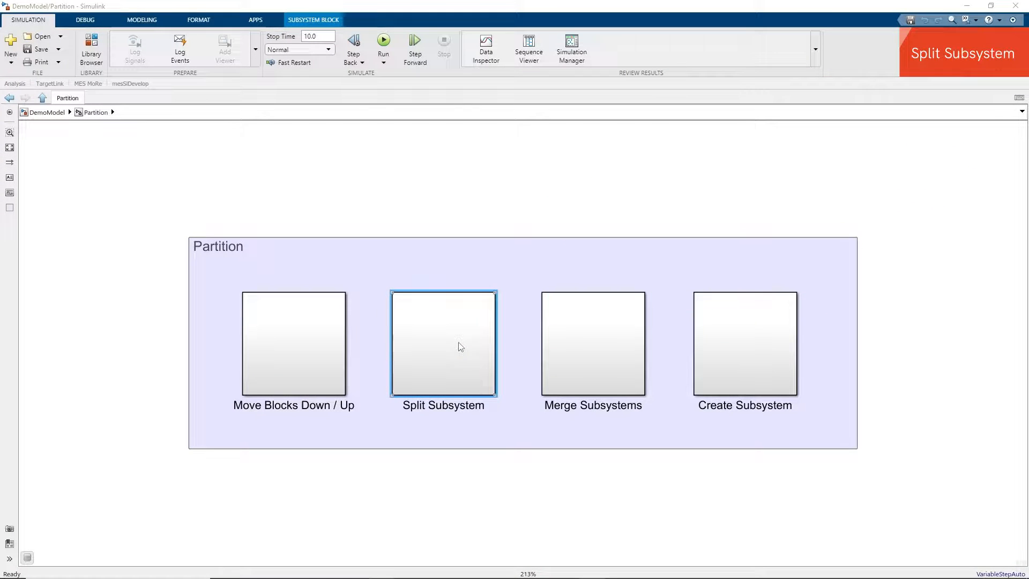
double_click(459, 347)
double_click(455, 331)
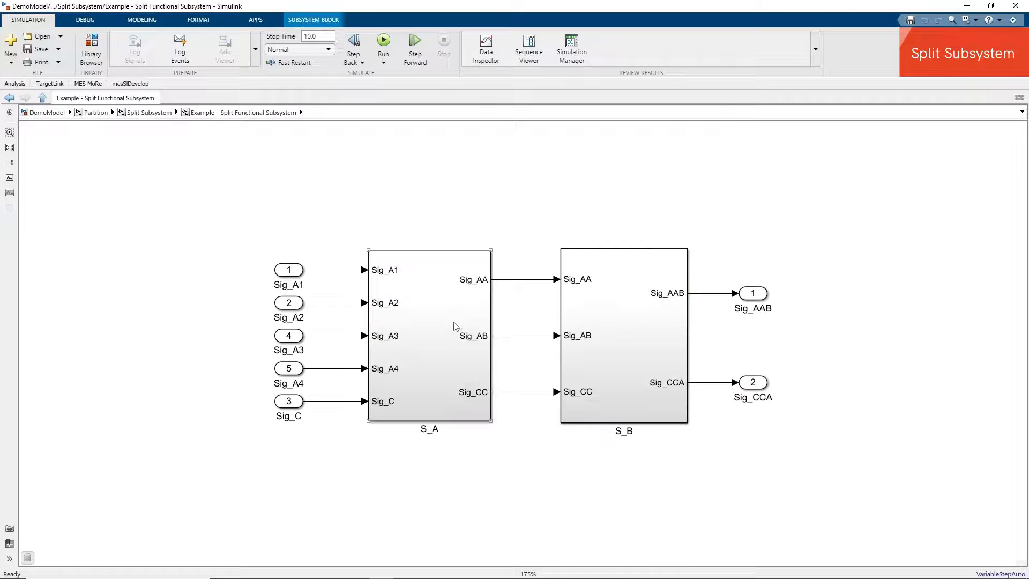
double_click(425, 311)
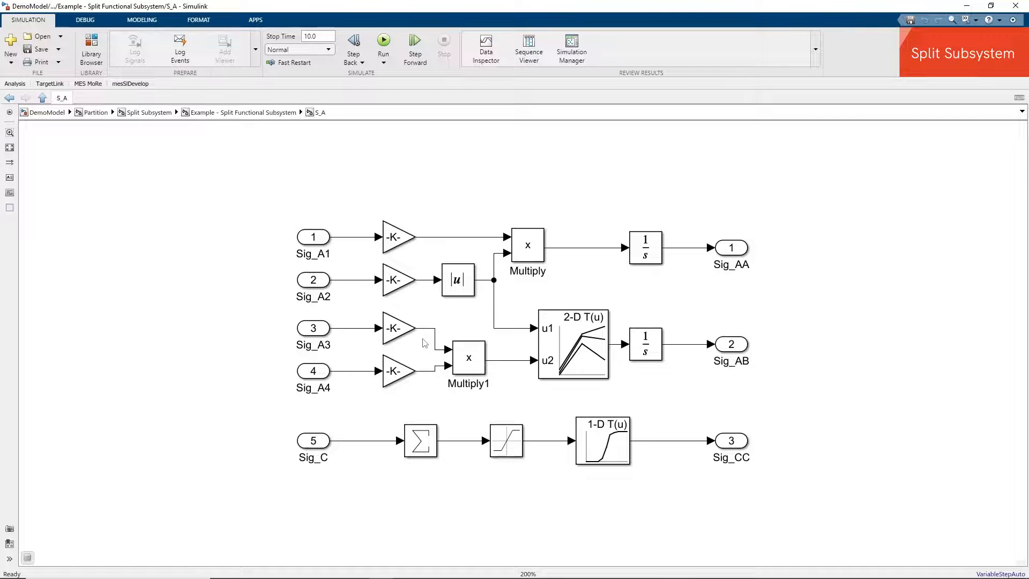
drag(274, 191, 803, 401)
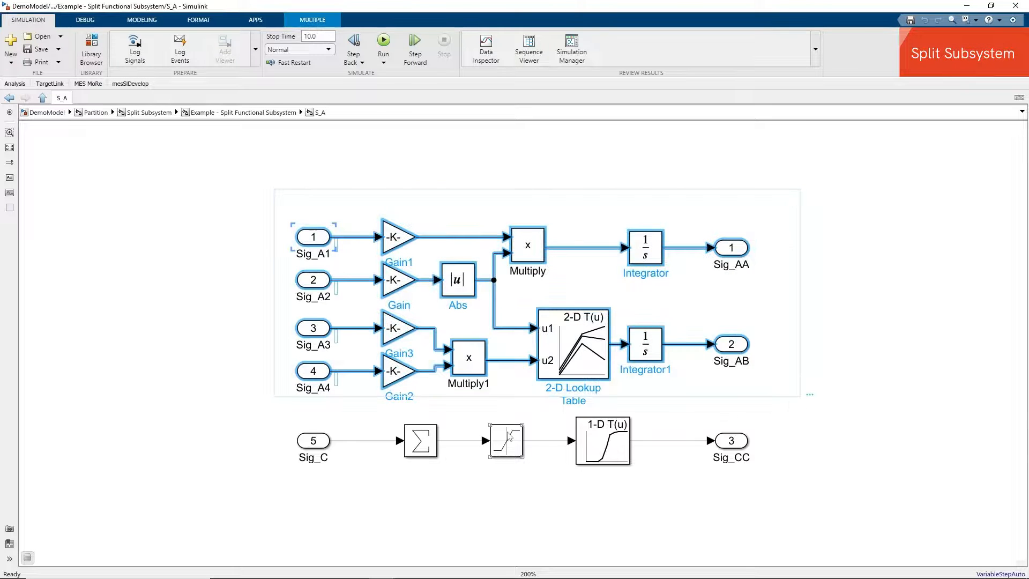
drag(266, 406, 801, 498)
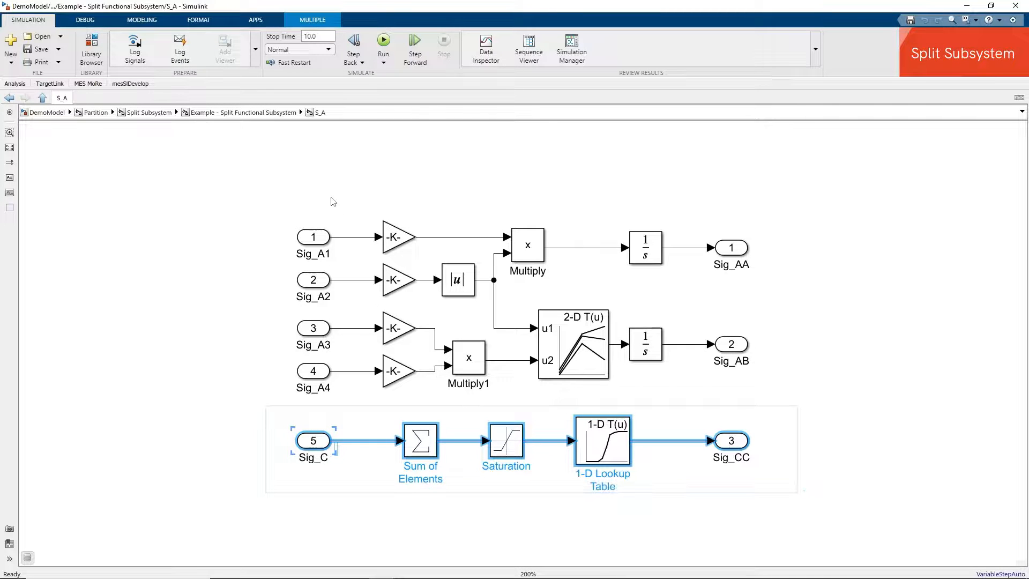
drag(260, 197, 802, 405)
drag(803, 406, 803, 407)
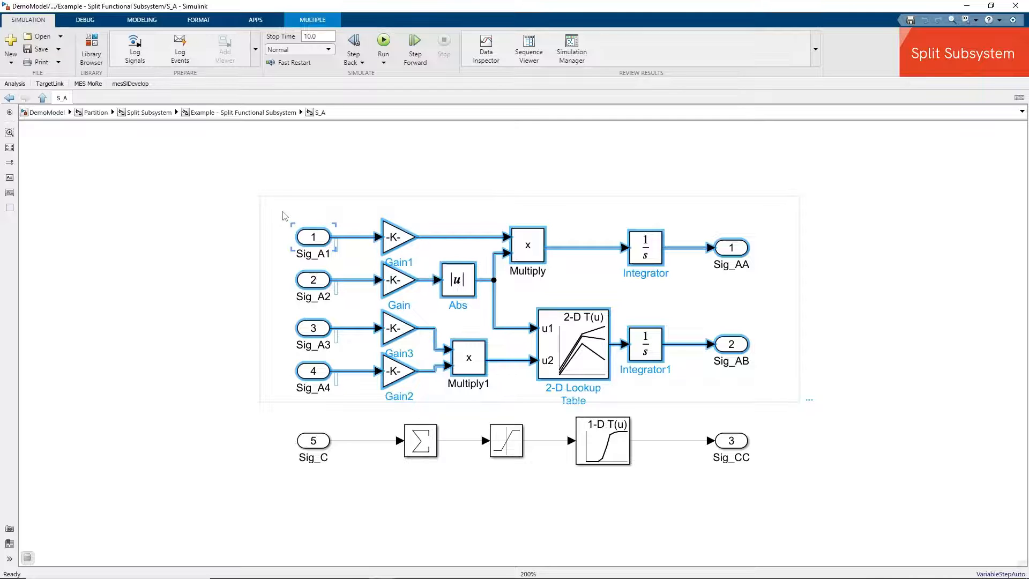
click(88, 84)
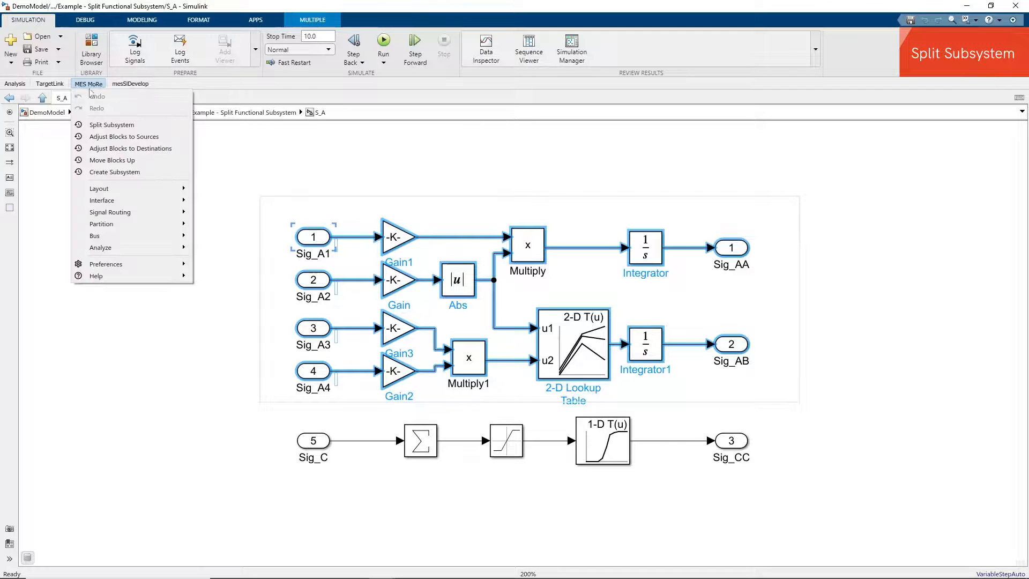
click(107, 129)
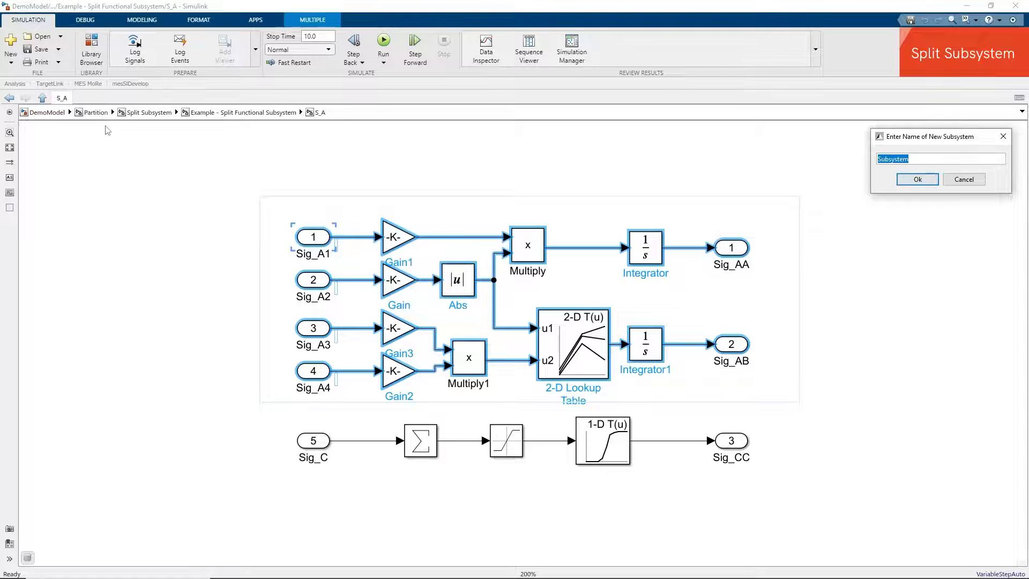
text(newSubsys)
click(918, 181)
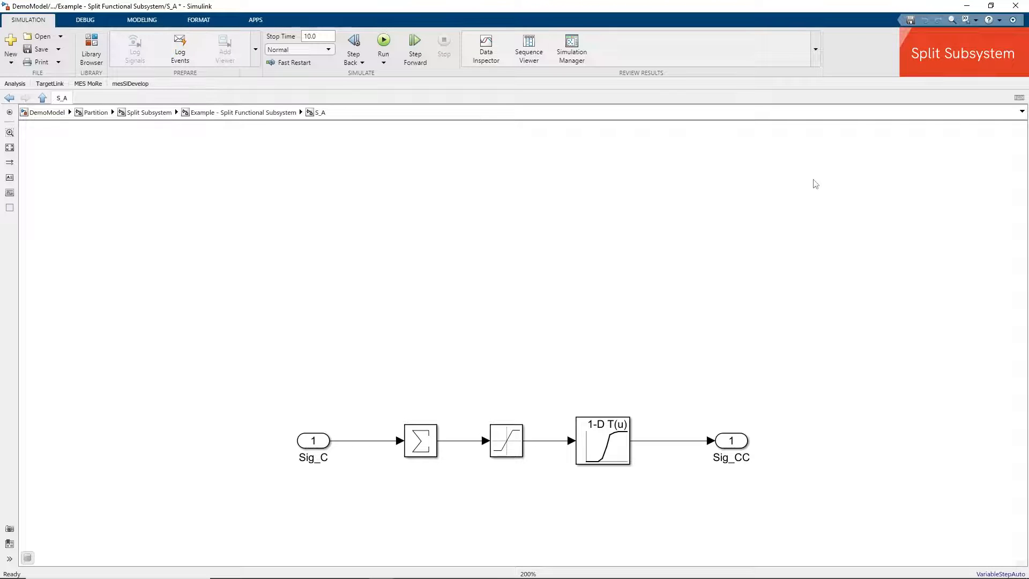
- Return to Example - Split Functional Subsystem and move the newSubsys block above S_A
click(260, 113)
click(596, 292)
drag(595, 292, 438, 177)
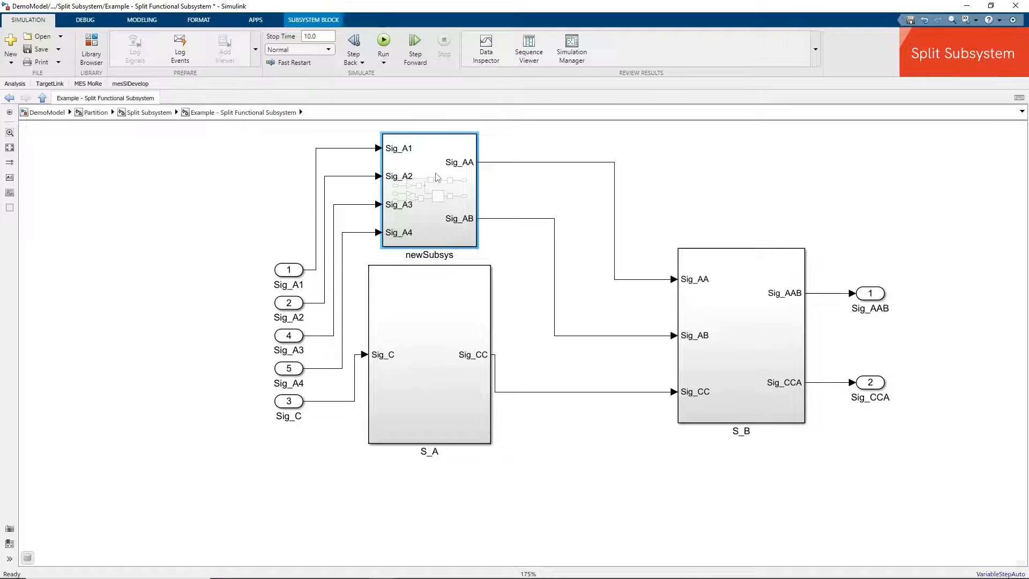
- Inspect the signal lines around newSubsys and open it to view its contents
drag(328, 140, 369, 239)
drag(491, 139, 526, 239)
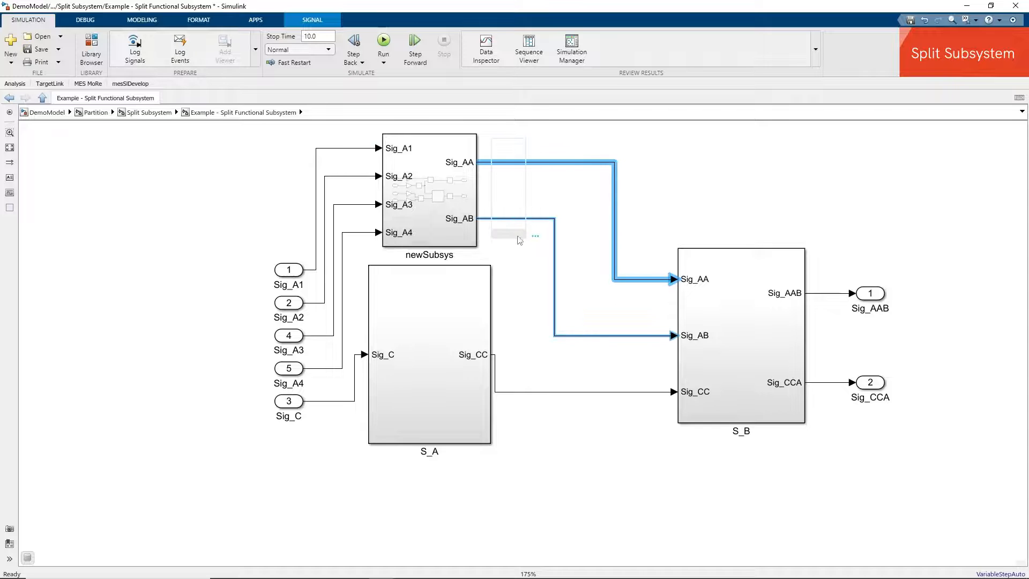
click(425, 189)
double_click(425, 189)
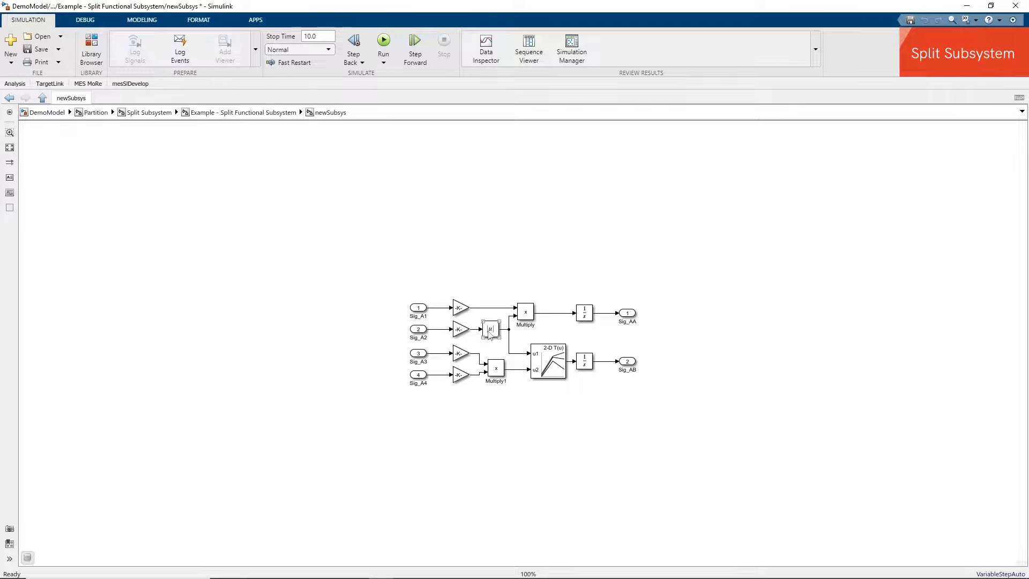
scroll(489, 332, up, 5)
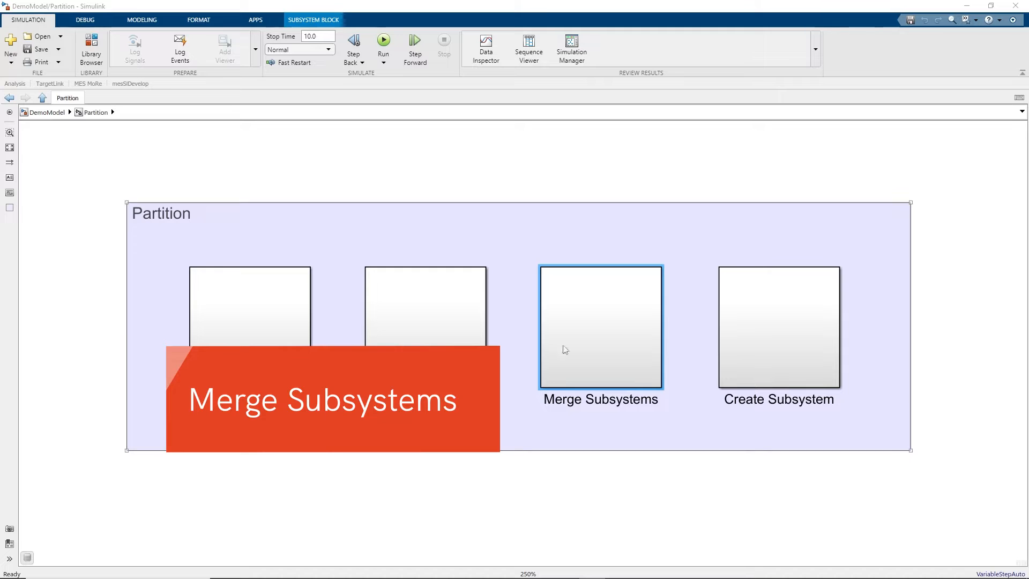
- Open the Merge Subsystems section and its Example - Merge Consecutive Subsystems model
click(566, 350)
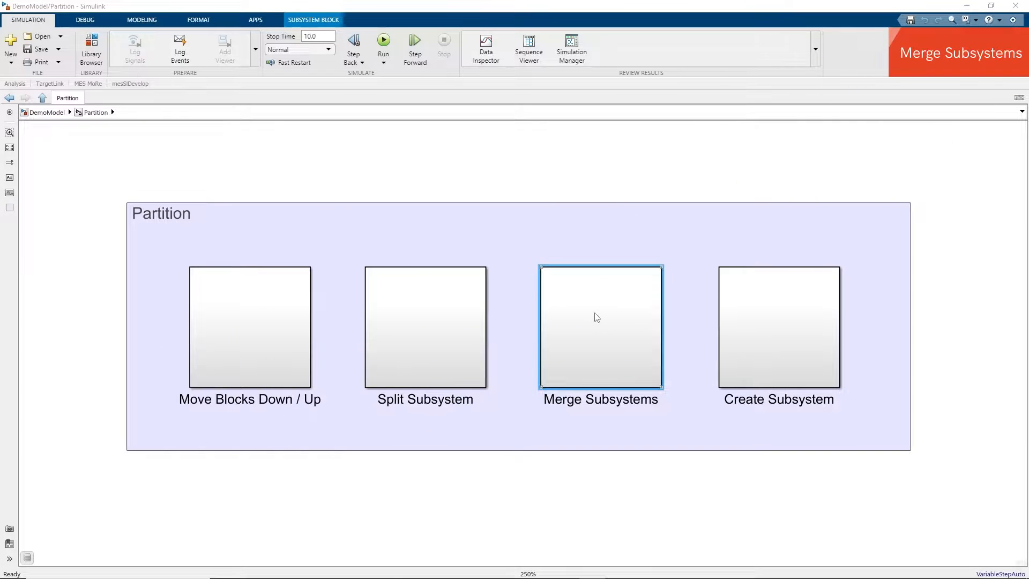
double_click(597, 317)
double_click(551, 315)
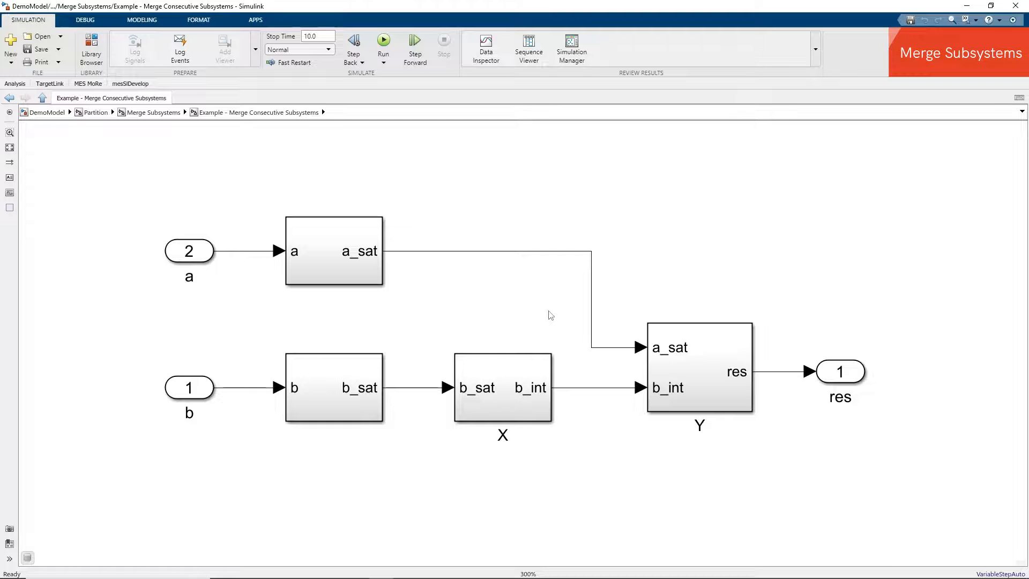
- Select subsystems X and Y together and merge them into Y with the MES MoRe Merge Subsystems command
click(498, 378)
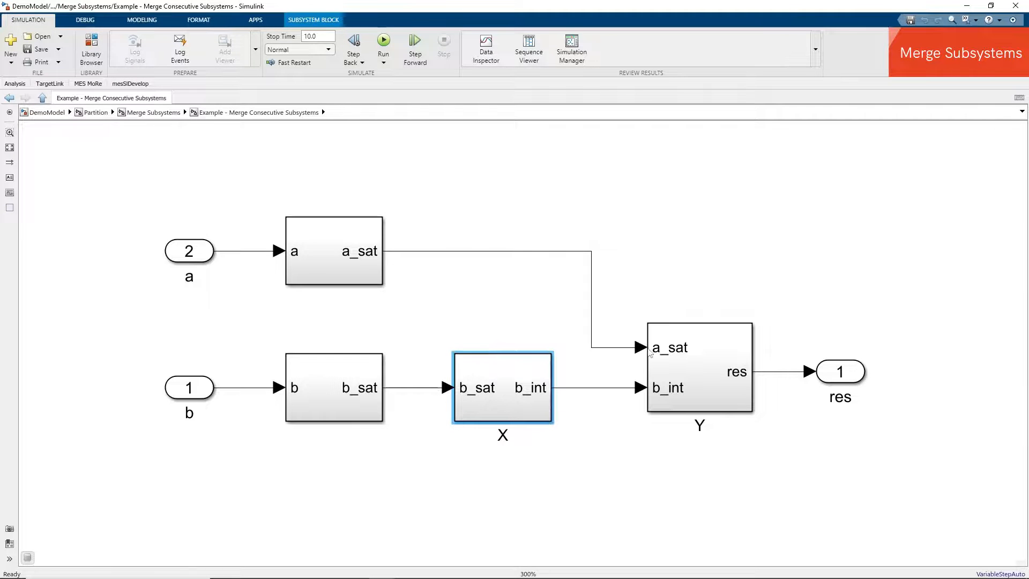
click(706, 348)
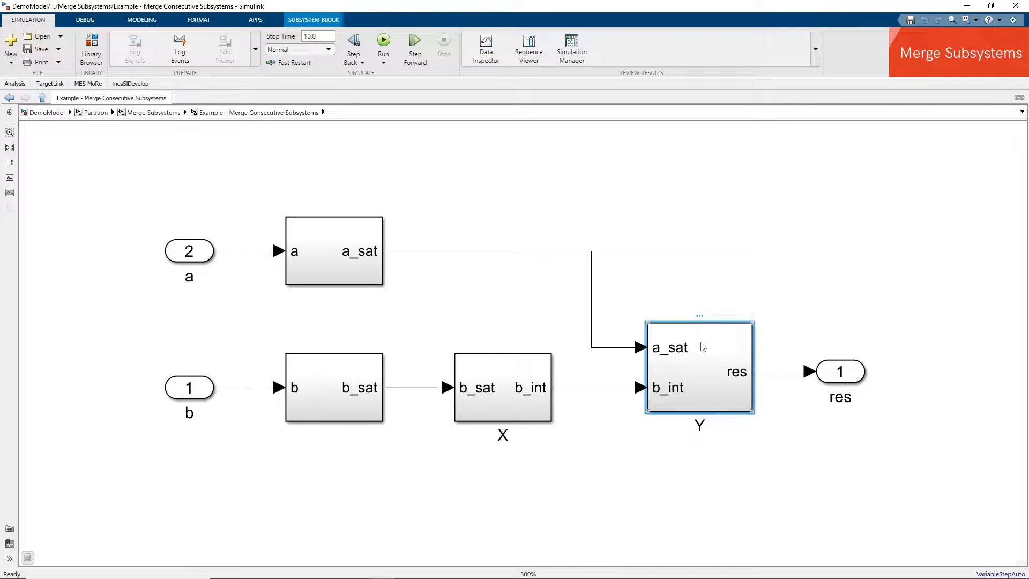
click(494, 378)
shift+click(701, 362)
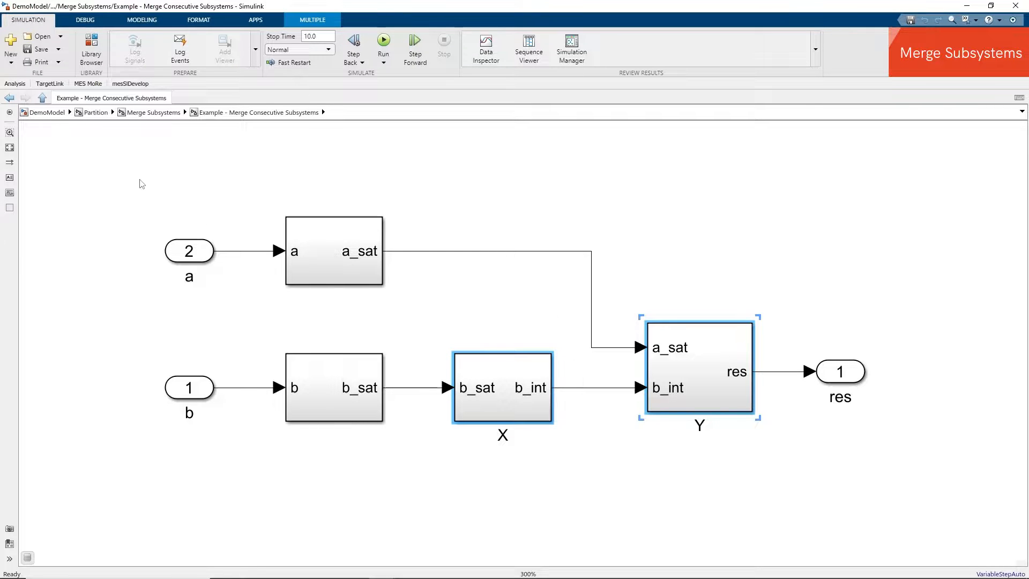
click(87, 86)
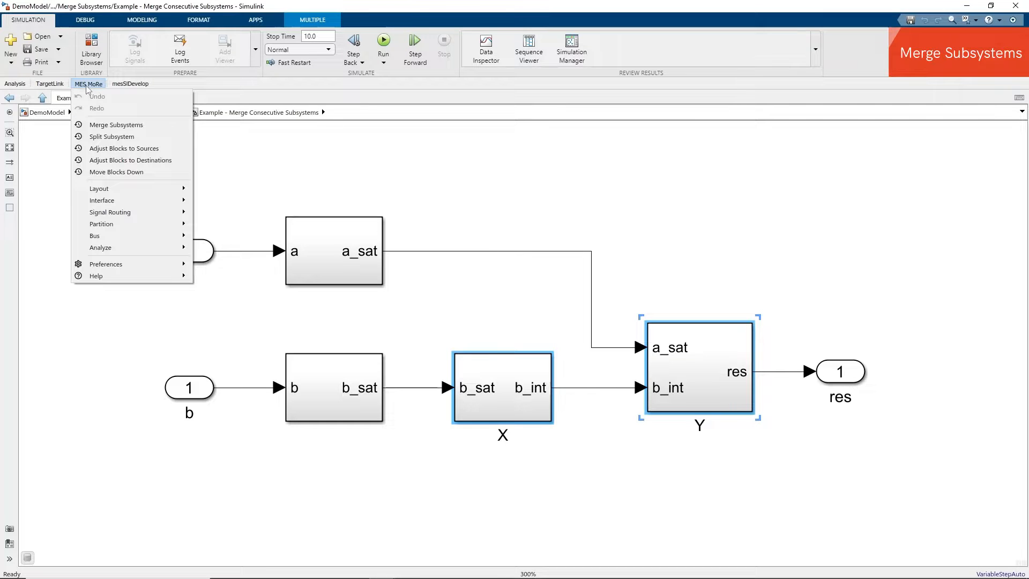
click(109, 126)
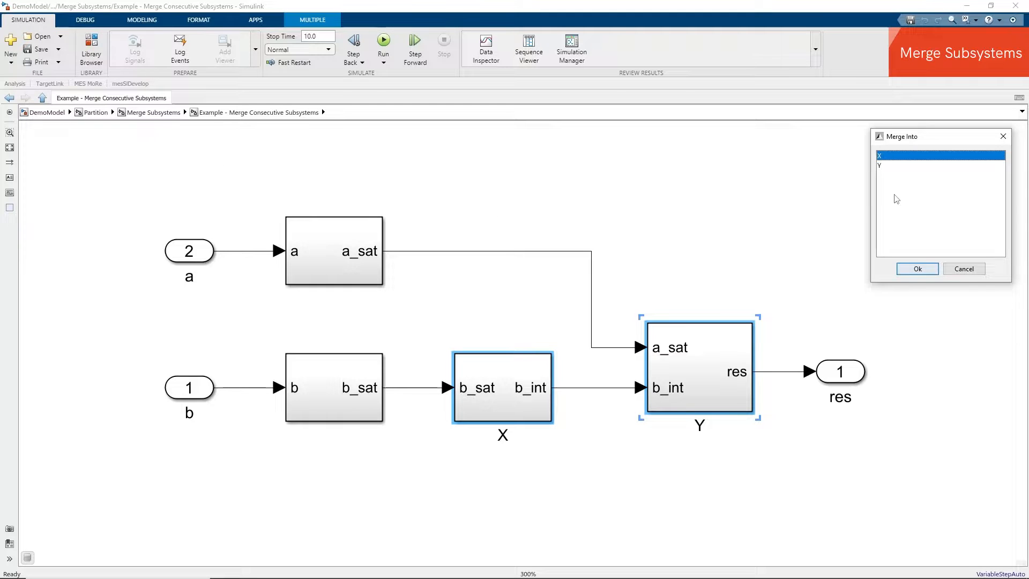
click(888, 166)
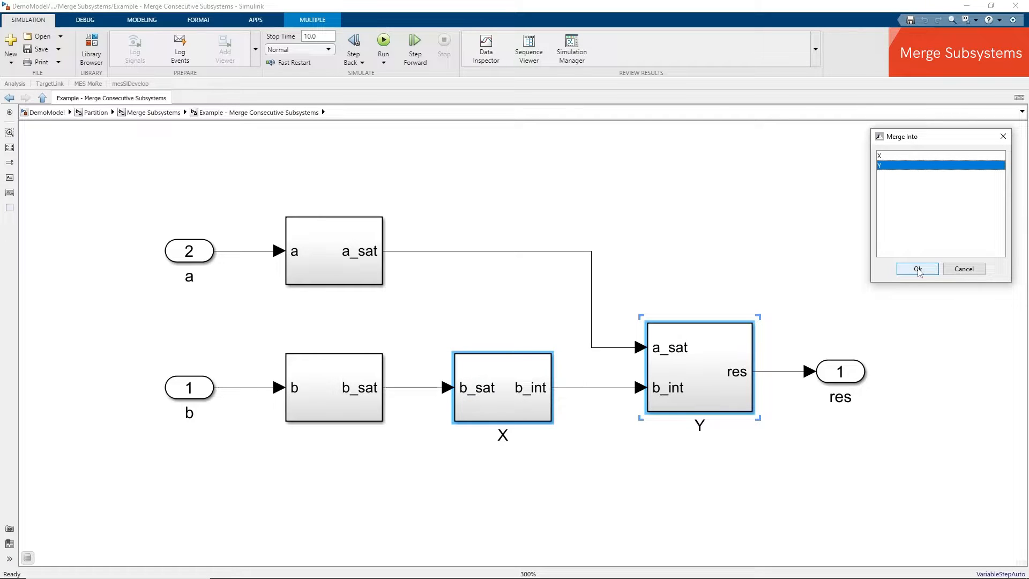
click(918, 269)
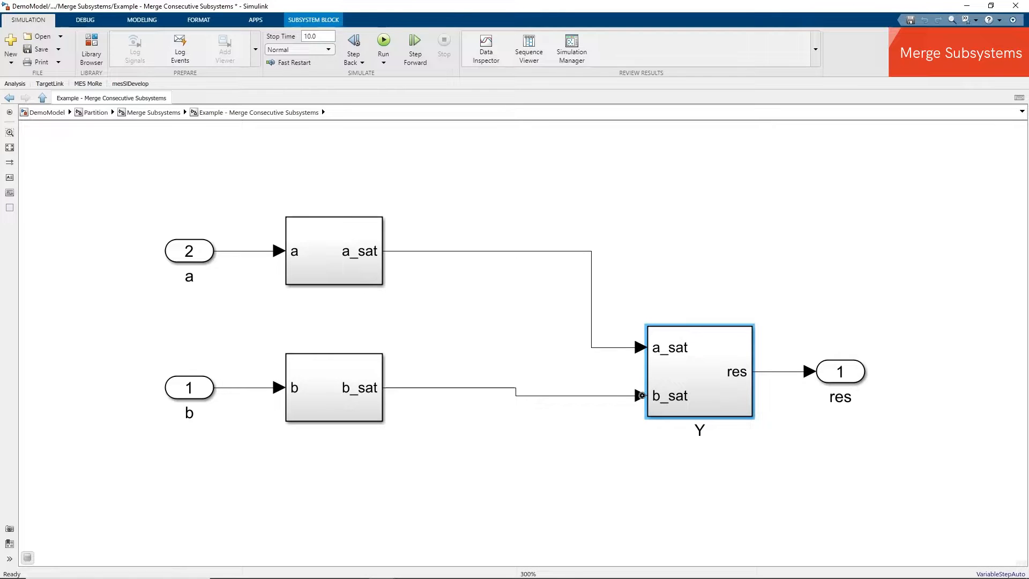
- Go to the Create Subsystem section and open Example - Create Subsystem And Assign Port Names
double_click(700, 361)
drag(547, 329, 720, 420)
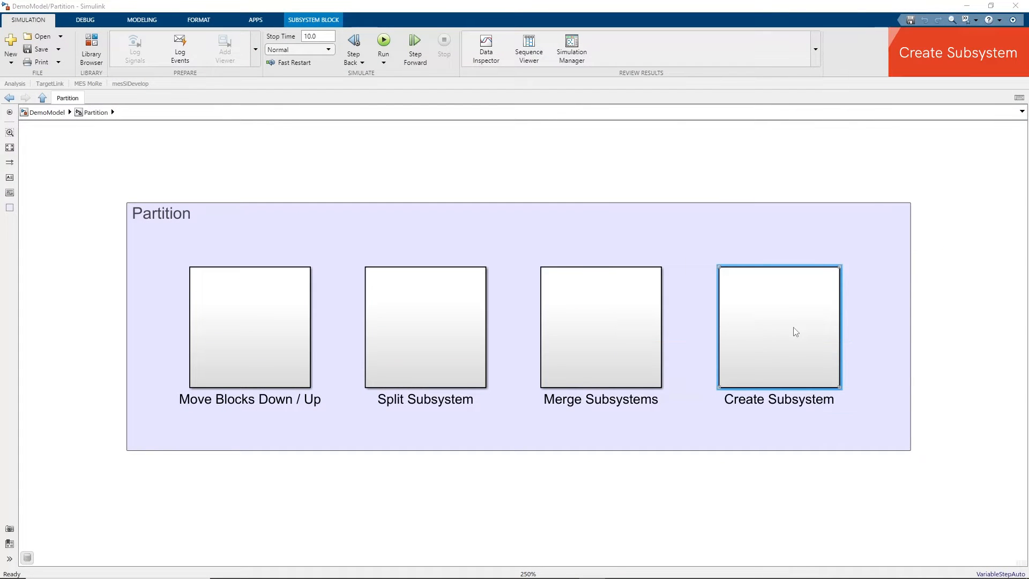
double_click(796, 332)
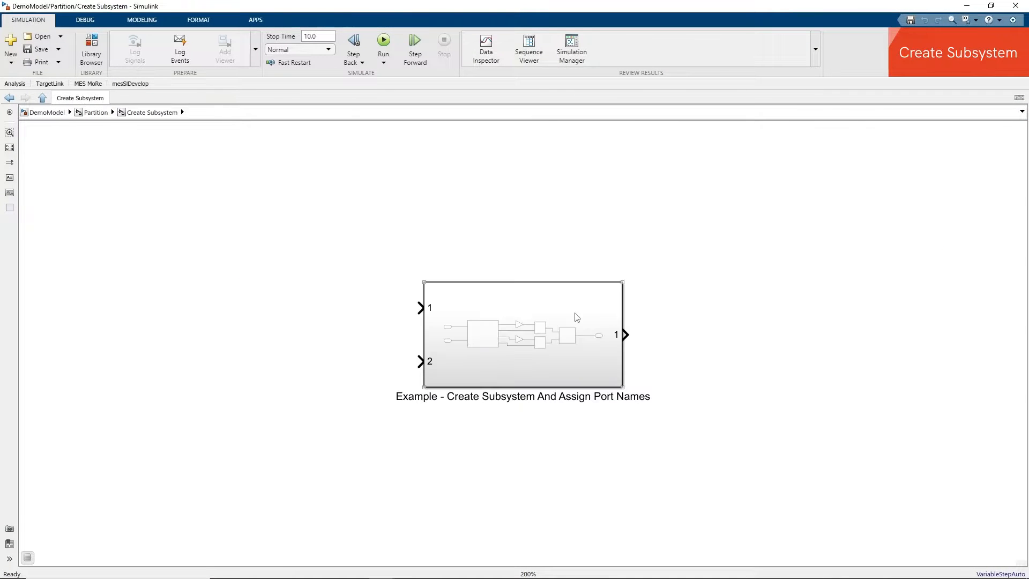
double_click(568, 318)
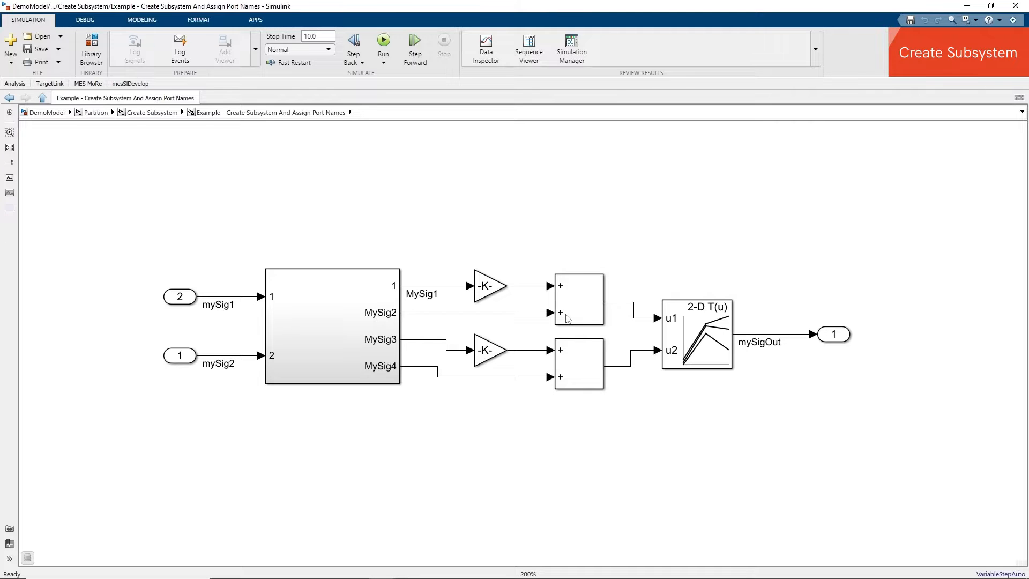
- Select the two gains, two sums and the 2-D Lookup Table, and wrap them into a new subsystem with MES MoRe Create Subsystem
drag(434, 241, 755, 431)
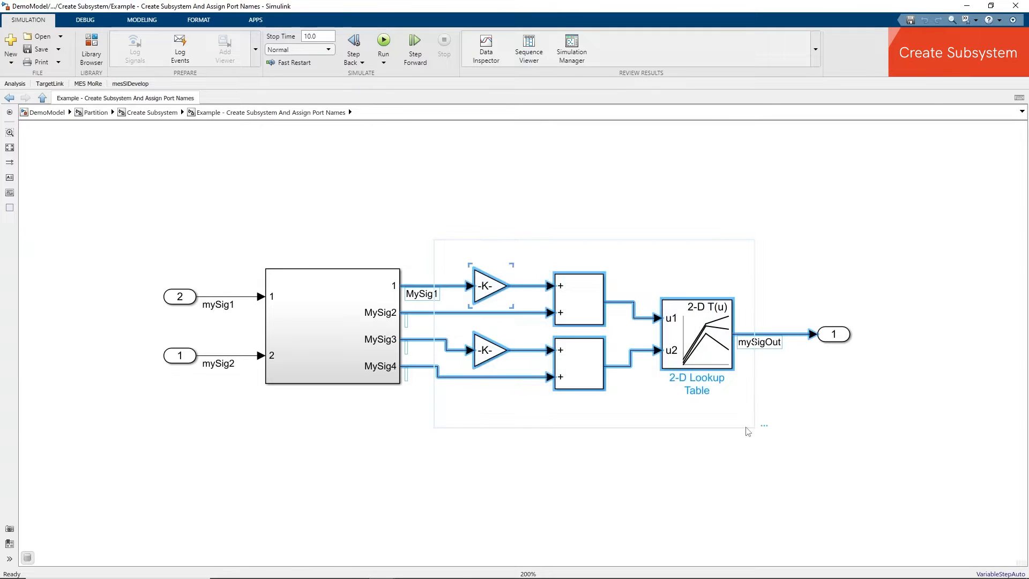
click(89, 84)
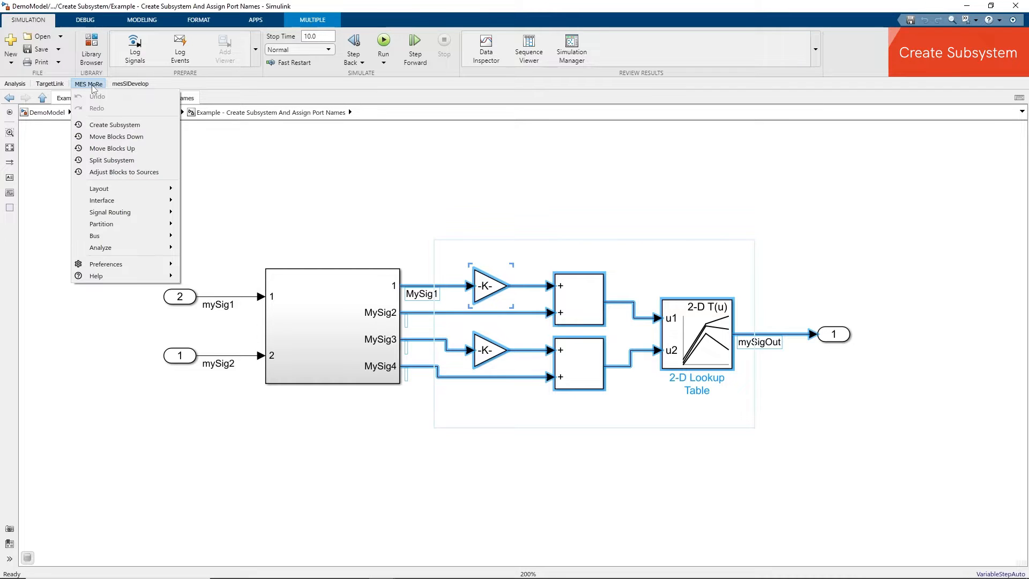
click(115, 125)
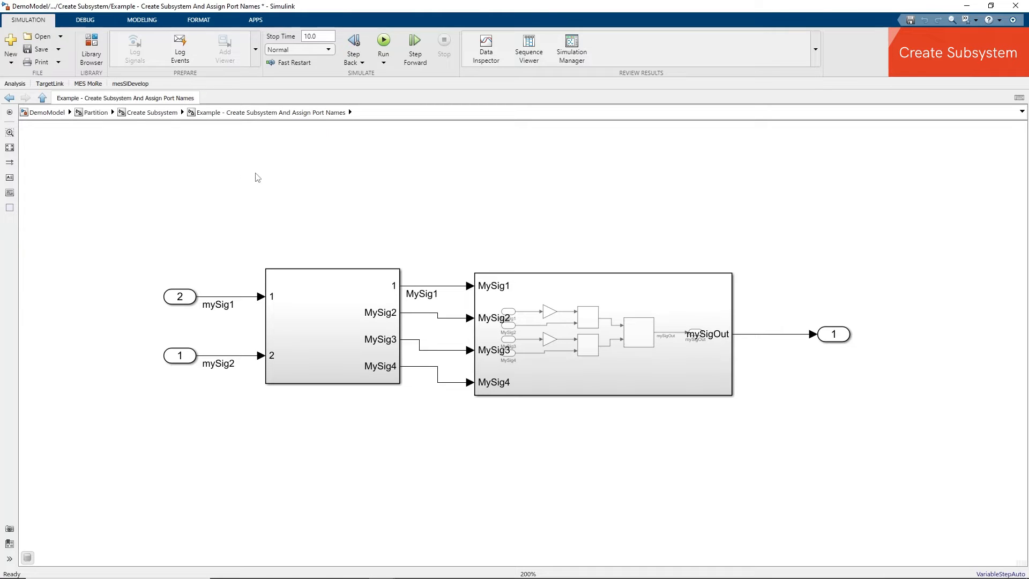
click(425, 285)
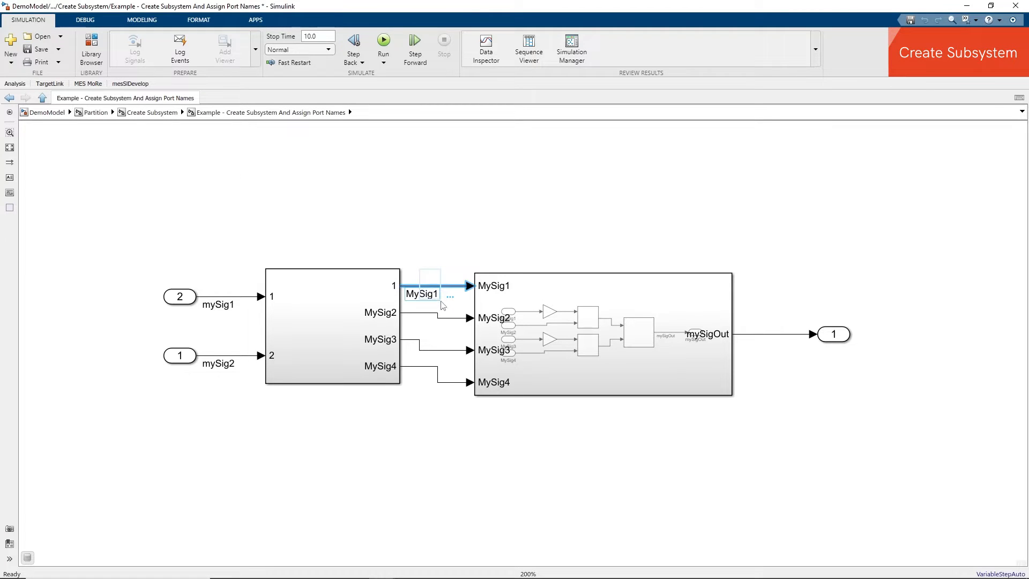